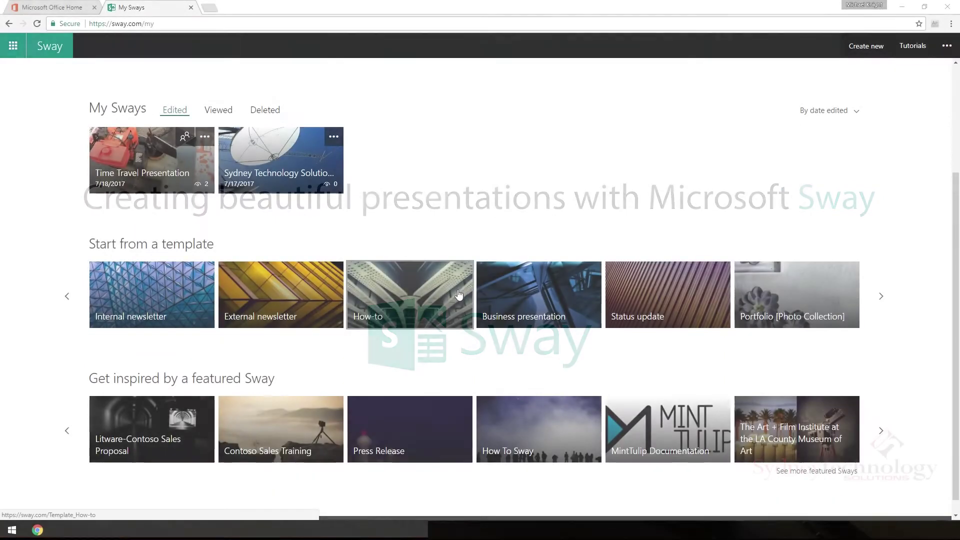
Step: Browse the template carousel and start editing a new Sway from the How-to template
scroll(459, 293, "up", 2)
scroll(460, 294, "up", 2)
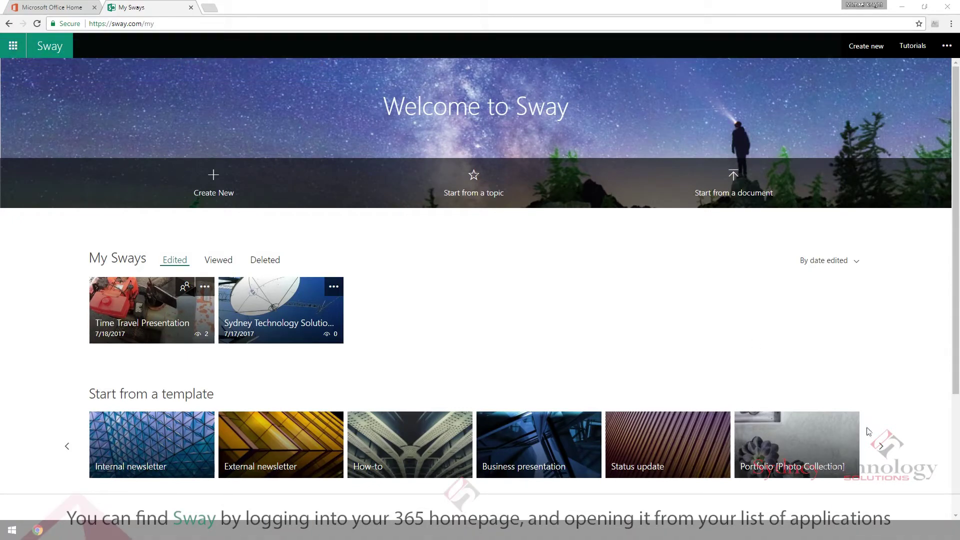
left_click(882, 445)
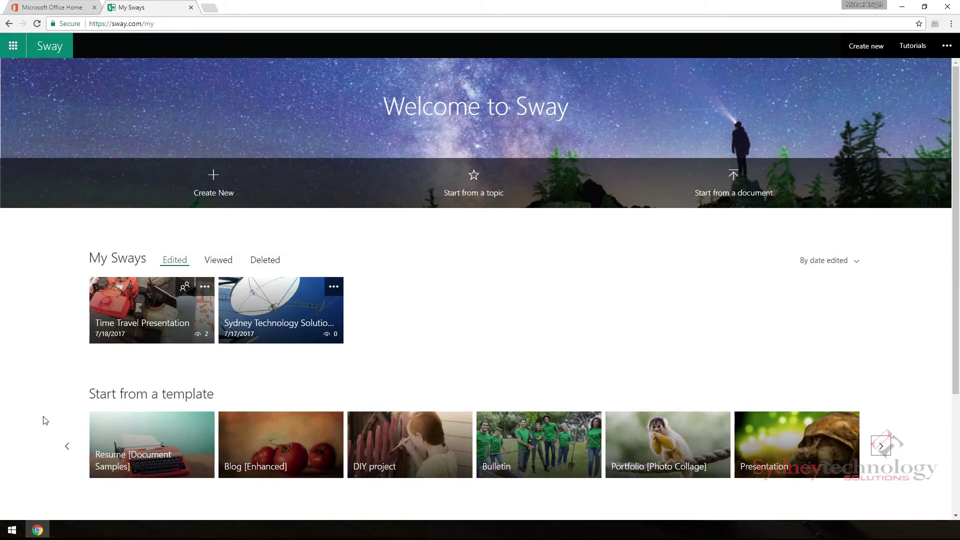
left_click(64, 447)
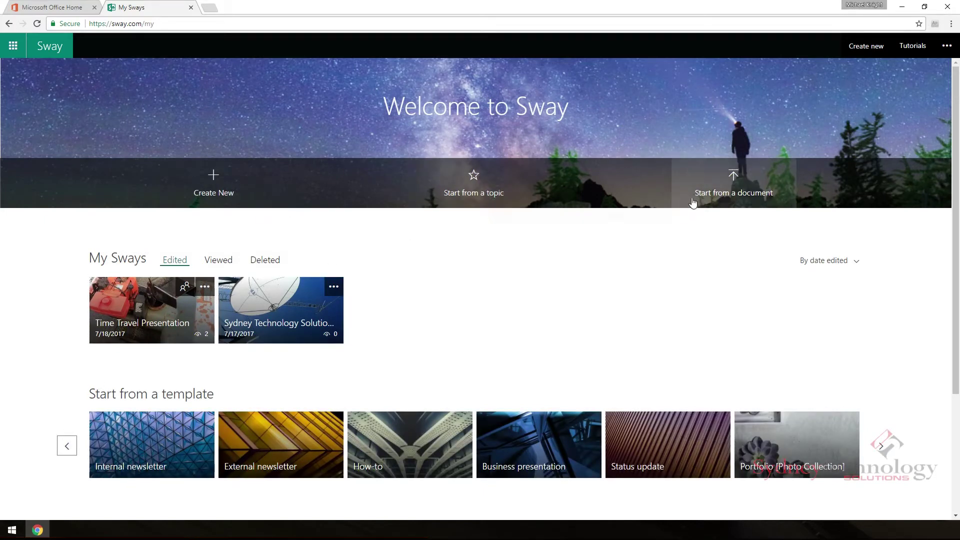
scroll(102, 400, "down", 1)
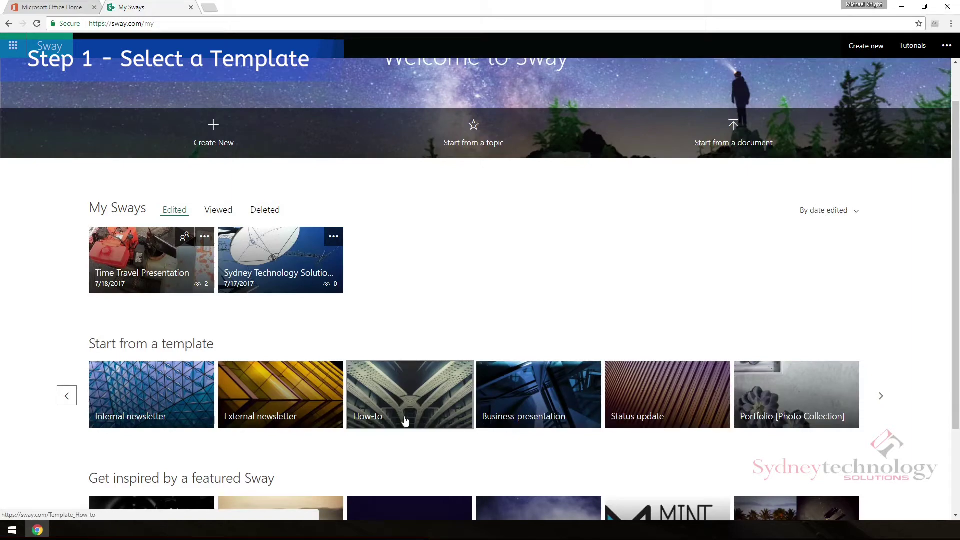
left_click(383, 401)
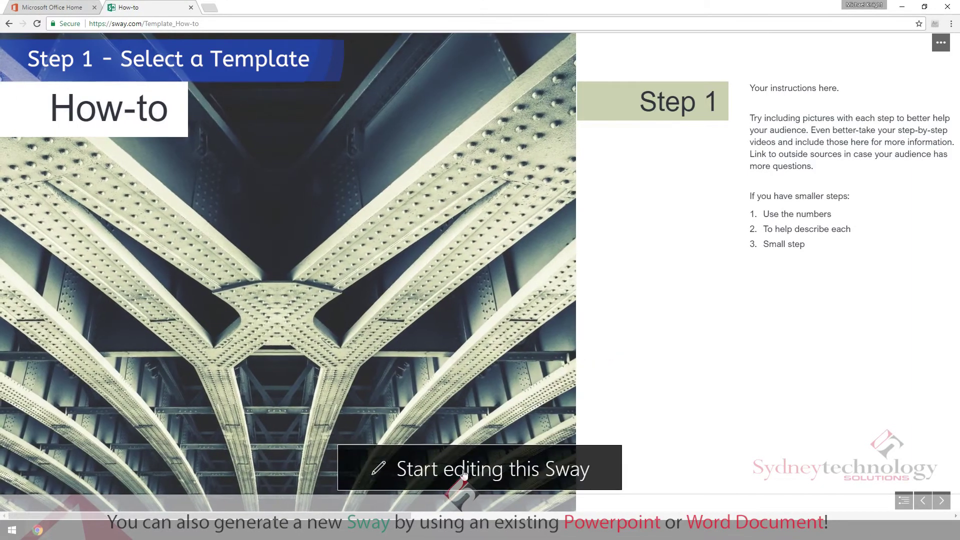
left_click(460, 469)
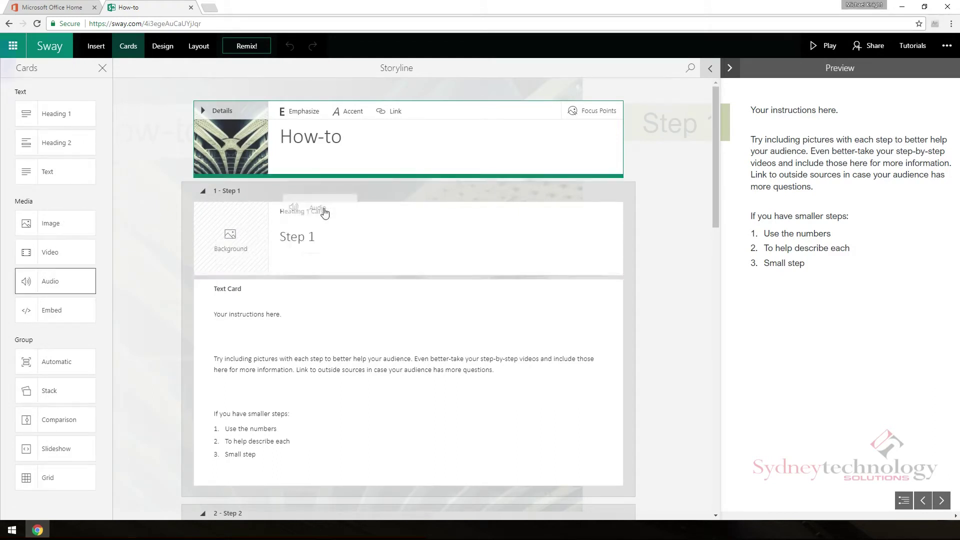
Step: Add an audio card under Step 1, rename it 'Step 1 - Train', and expand the preview
left_click_drag(58, 286, 252, 270)
left_click(314, 237)
type("- Train")
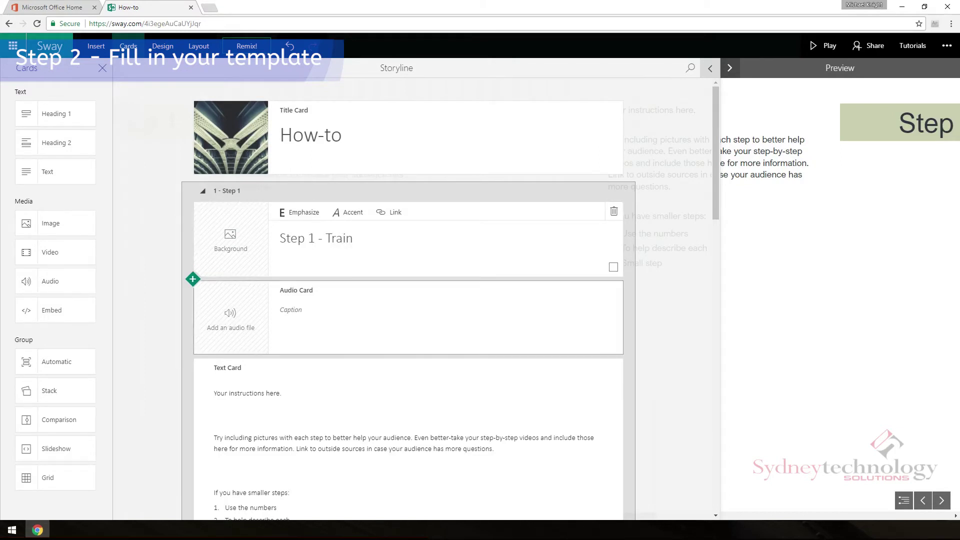
key("Tab")
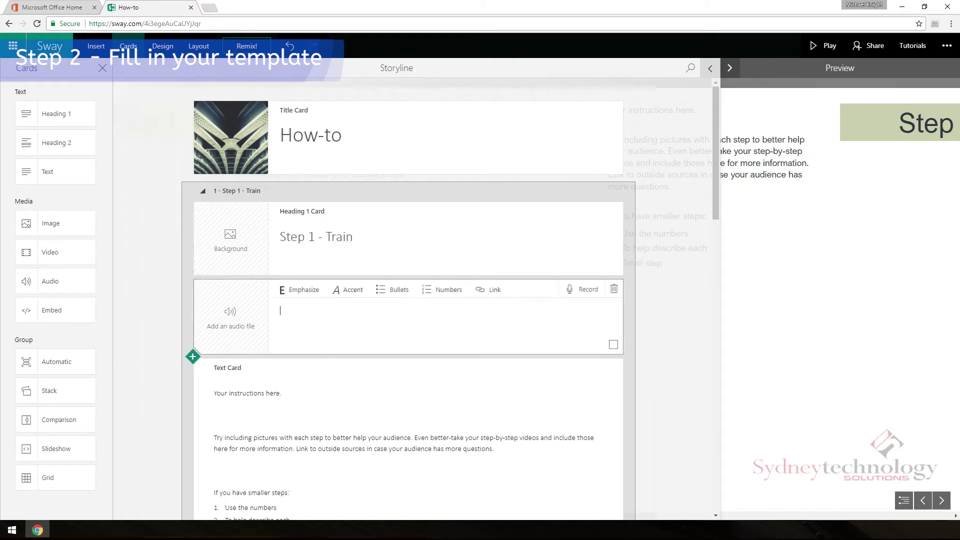
left_click(849, 69)
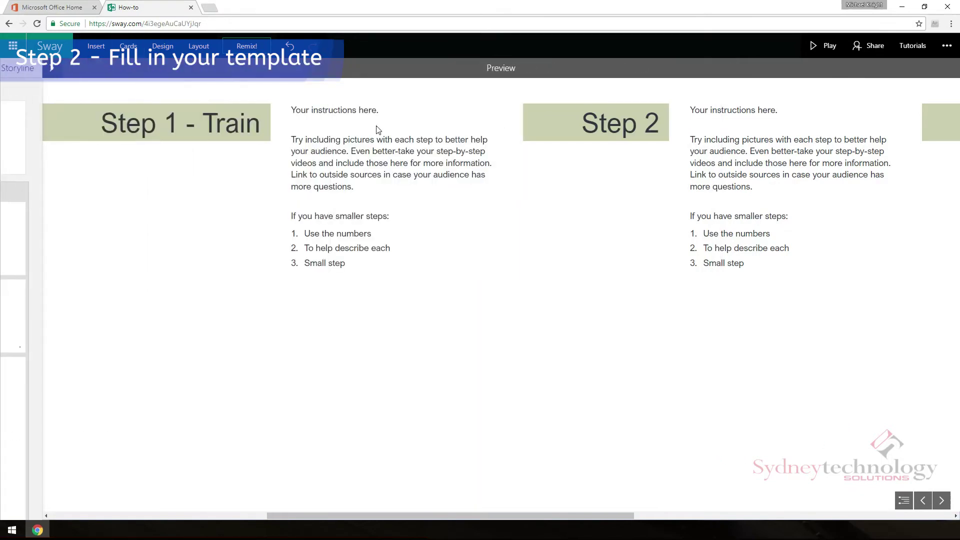
Step: Scroll the expanded preview, then select the 'How To Wrestle a Live Bear' title card and show suggested media
scroll(260, 159, "down", 5)
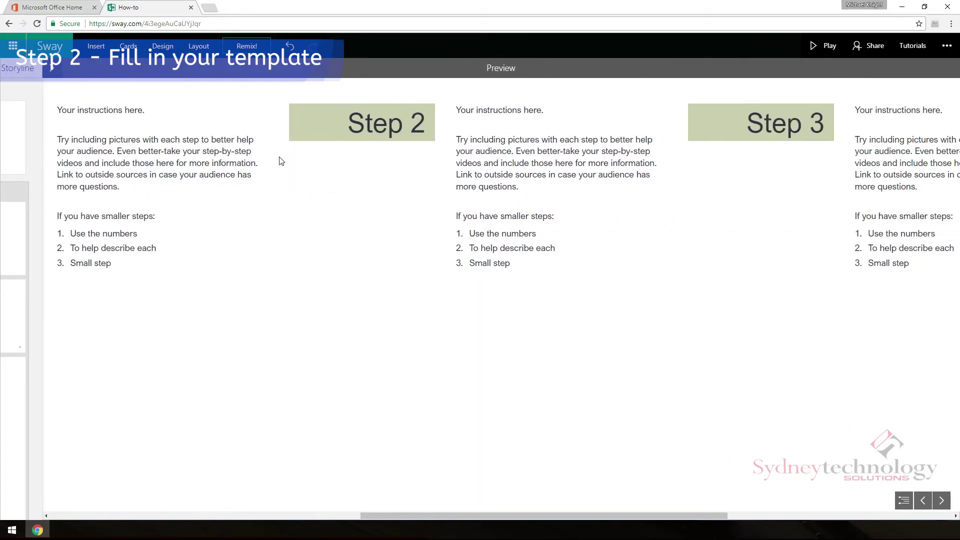
scroll(692, 232, "down", 5)
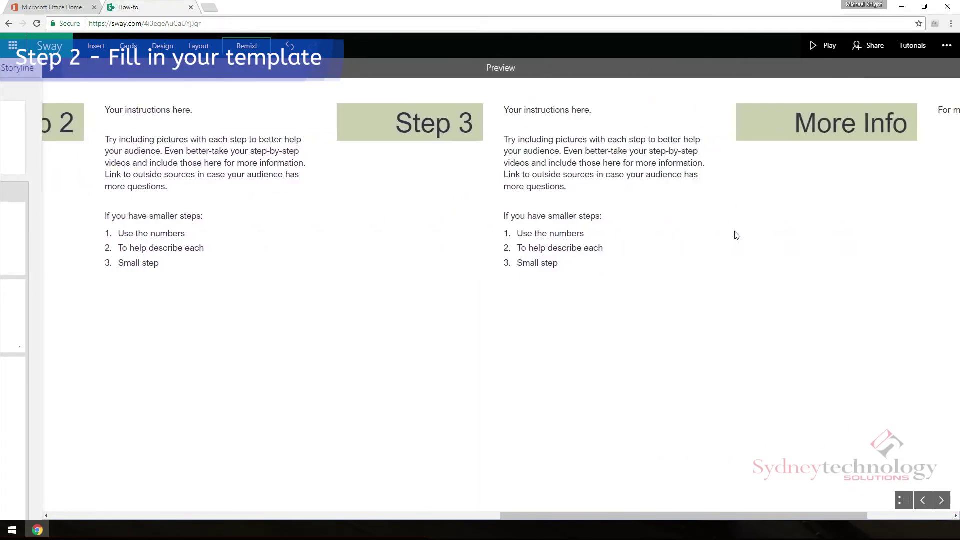
scroll(668, 248, "up", 3)
scroll(582, 245, "up", 2)
scroll(520, 240, "up", 6)
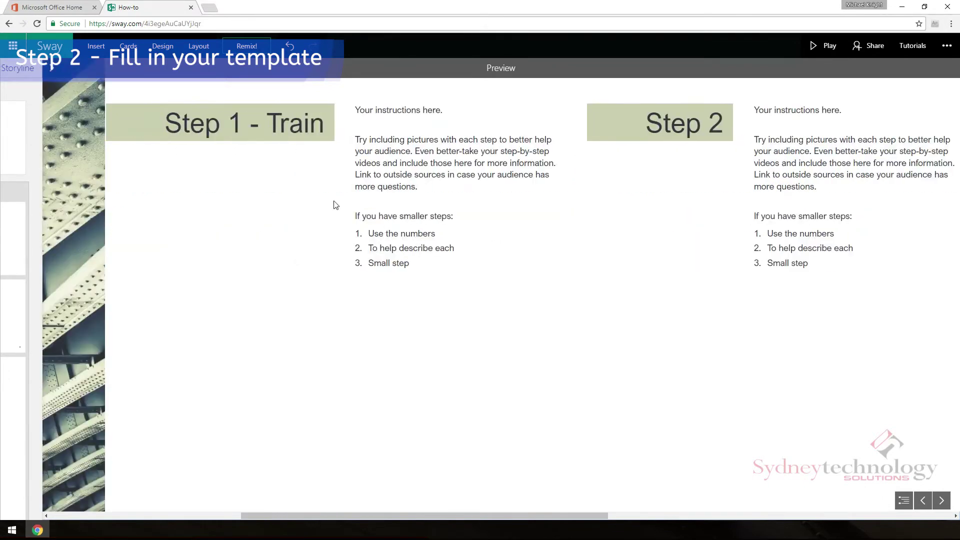
scroll(332, 204, "up", 4)
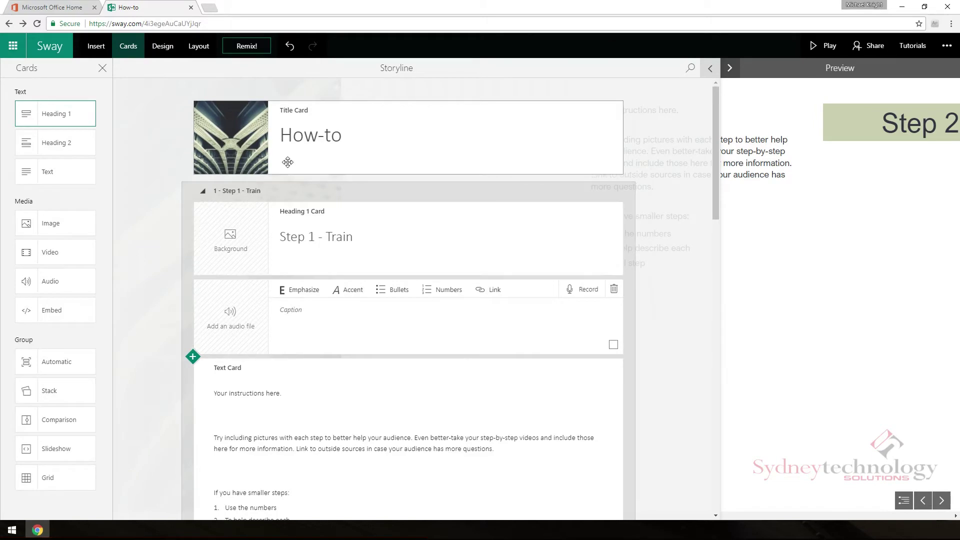
left_click(293, 136)
left_click(95, 46)
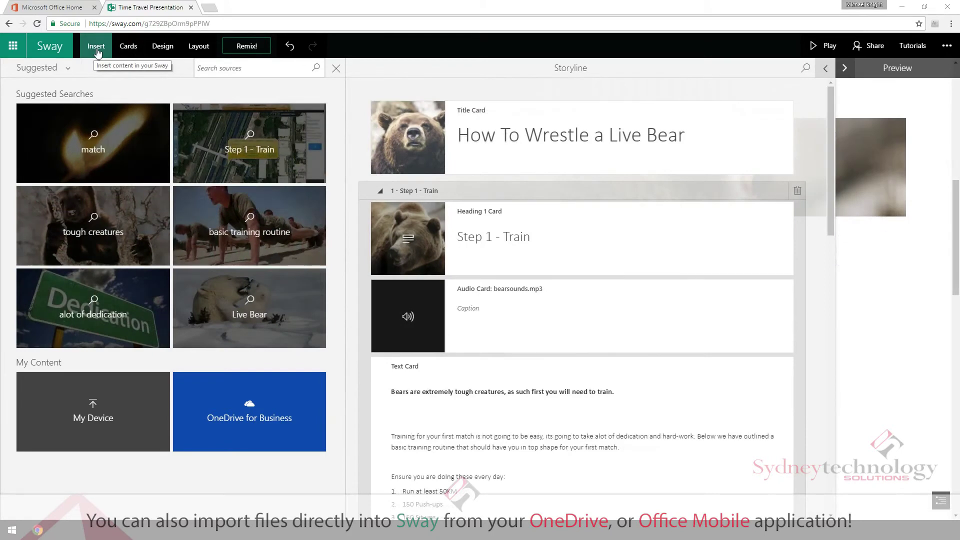
Step: Close the Insert pane and scroll through the Step 2 - Find a Bear and Step 3 - Run Away sections
left_click(335, 68)
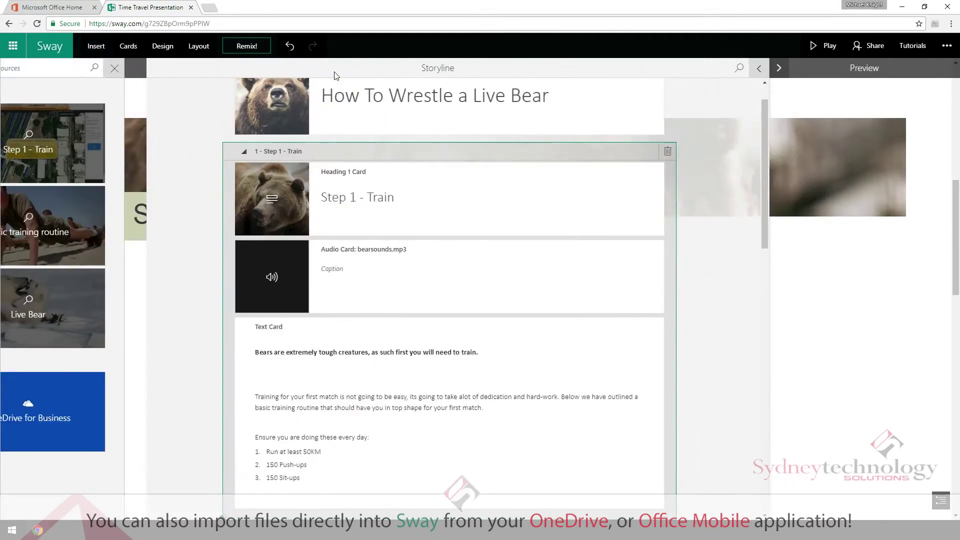
scroll(351, 300, "down", 2)
scroll(352, 300, "down", 4)
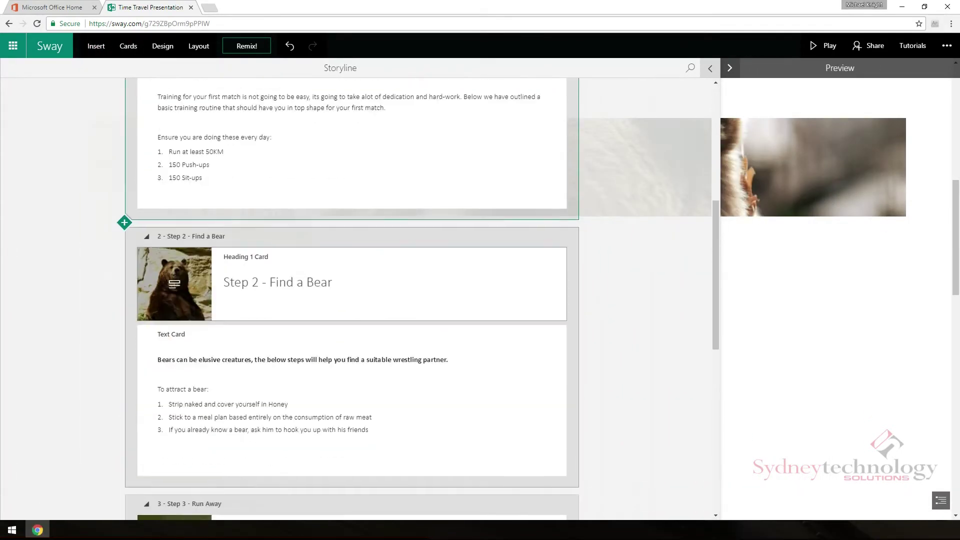
scroll(352, 300, "down", 2)
scroll(399, 276, "up", 3)
scroll(399, 277, "up", 5)
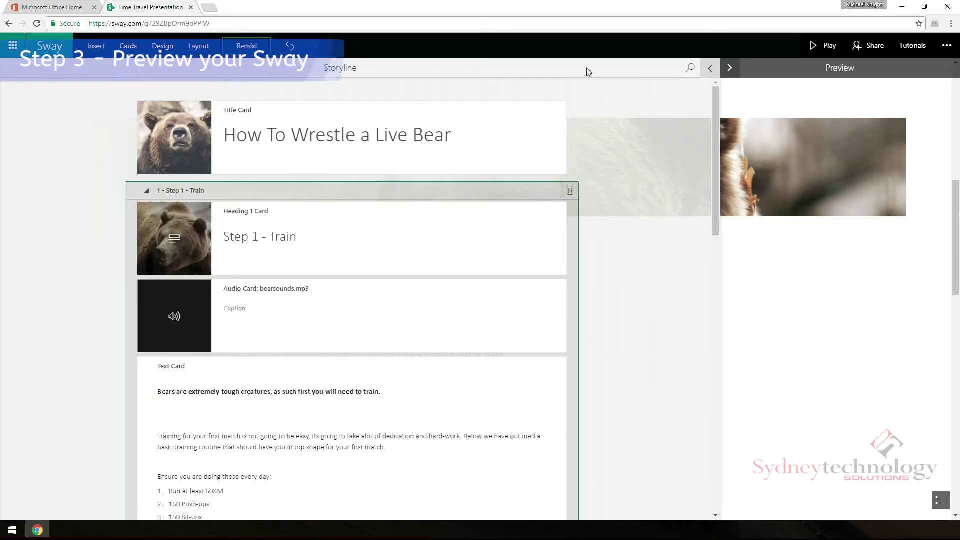
Step: Play the bear Sway from the title down to More Info, then show its Share link panel
left_click(825, 45)
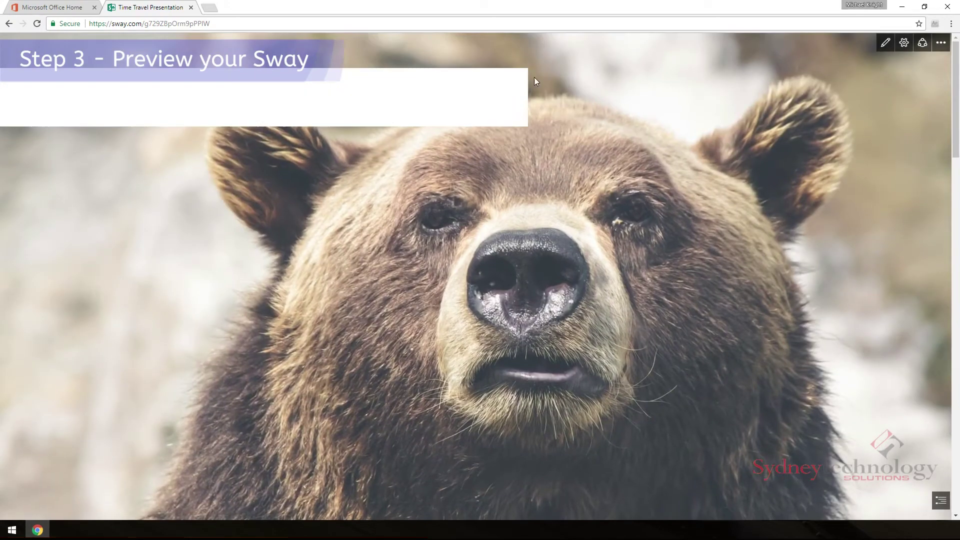
scroll(573, 154, "down", 5)
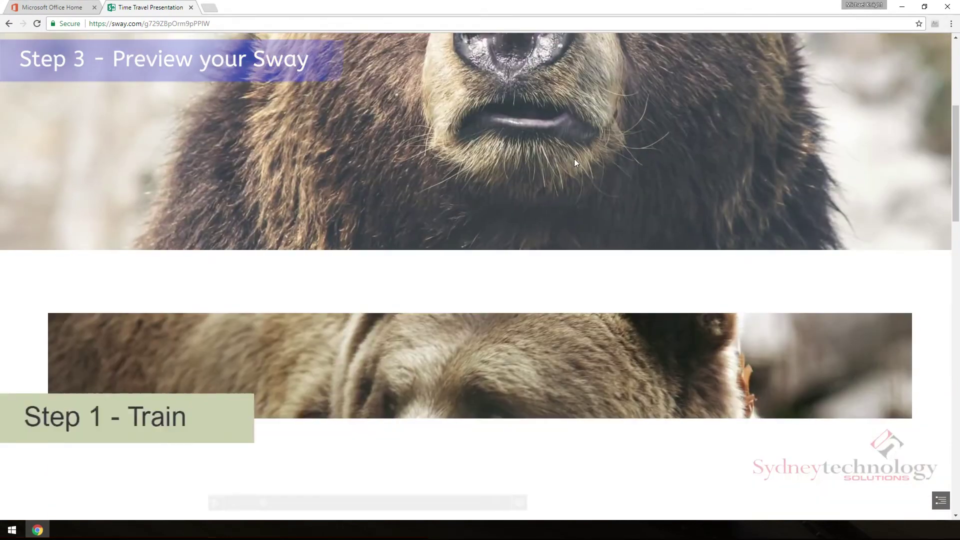
scroll(573, 160, "down", 3)
scroll(572, 161, "down", 3)
scroll(574, 165, "down", 1)
scroll(572, 166, "down", 4)
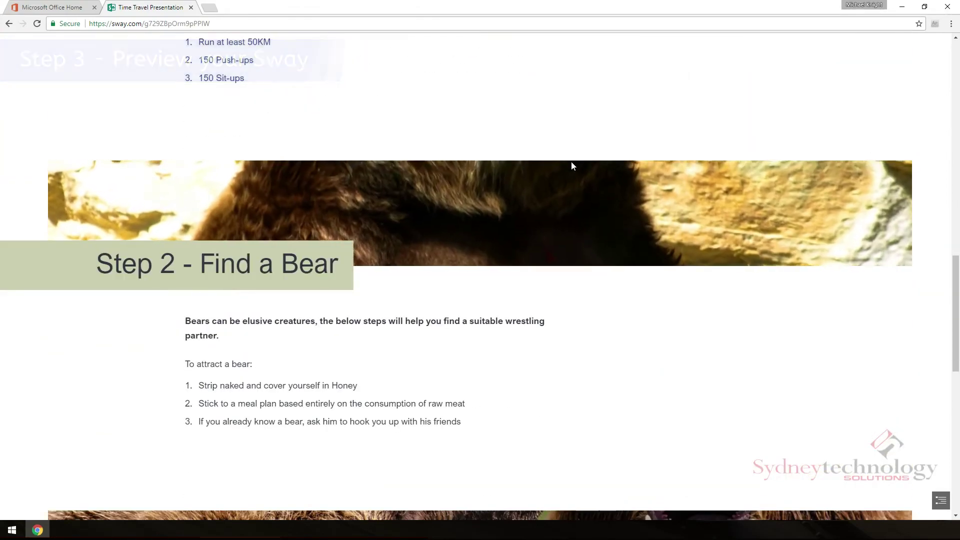
scroll(573, 166, "down", 6)
scroll(573, 165, "down", 4)
scroll(574, 165, "down", 1)
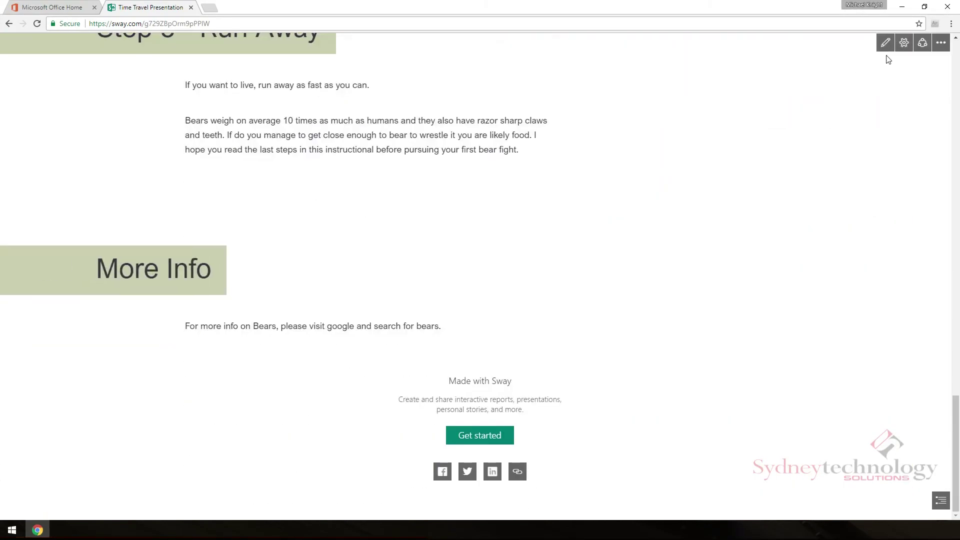
left_click(923, 43)
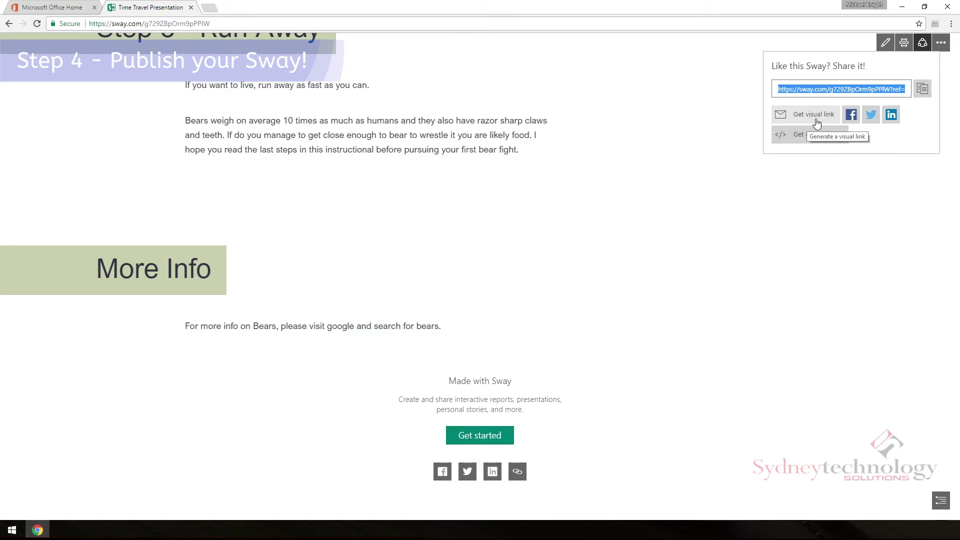
Step: Copy the selected share link from the Share panel
left_click(923, 90)
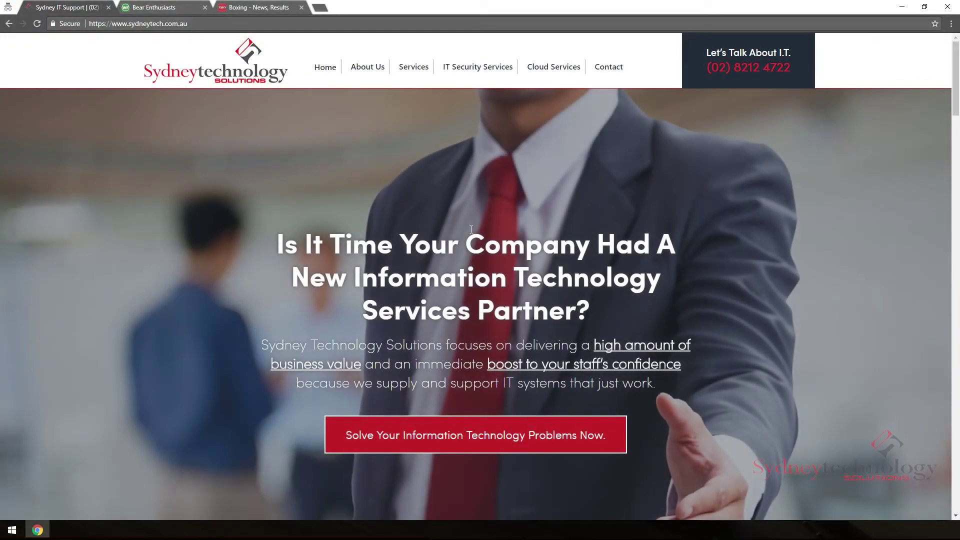
Step: Replace the Chrome address bar URL with the copied Sway share link
key("BackSpace")
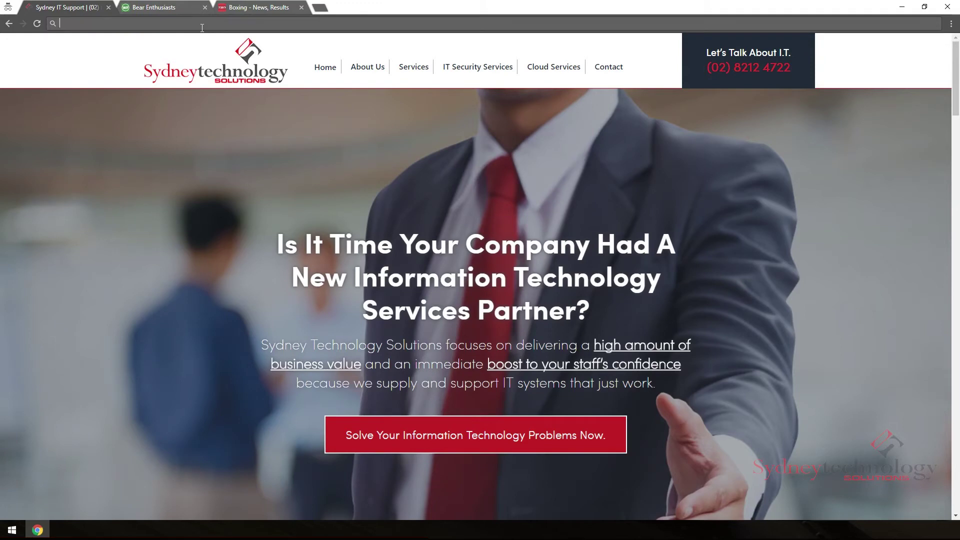
right_click(198, 26)
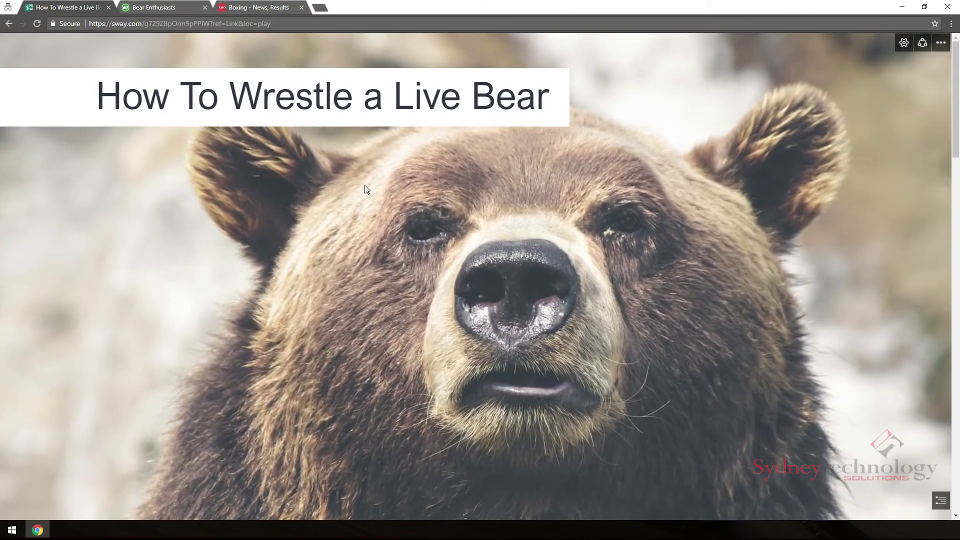
Step: Scroll through the published bear Sway, then open it via Go to this Sway in the Outlook message
scroll(364, 186, "down", 5)
scroll(364, 188, "down", 3)
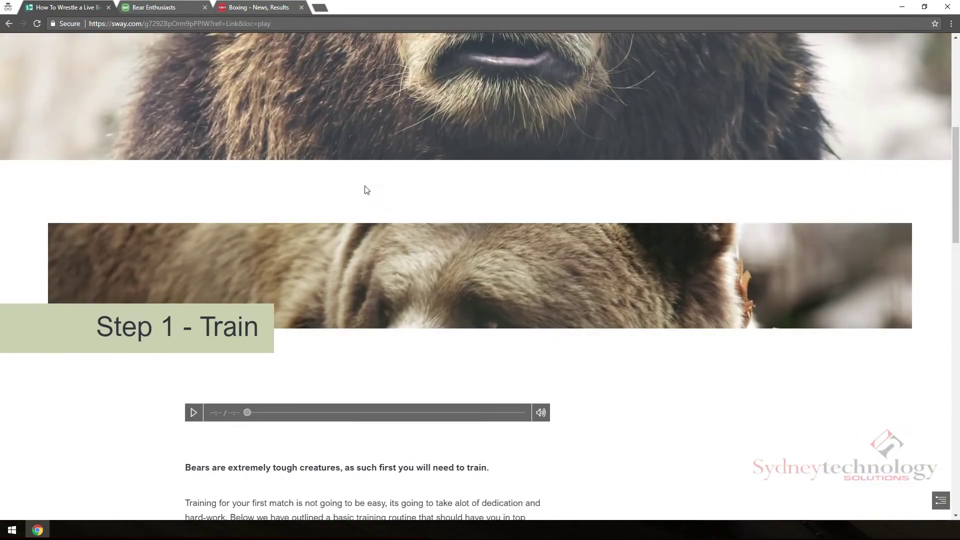
scroll(365, 188, "down", 2)
scroll(365, 188, "down", 3)
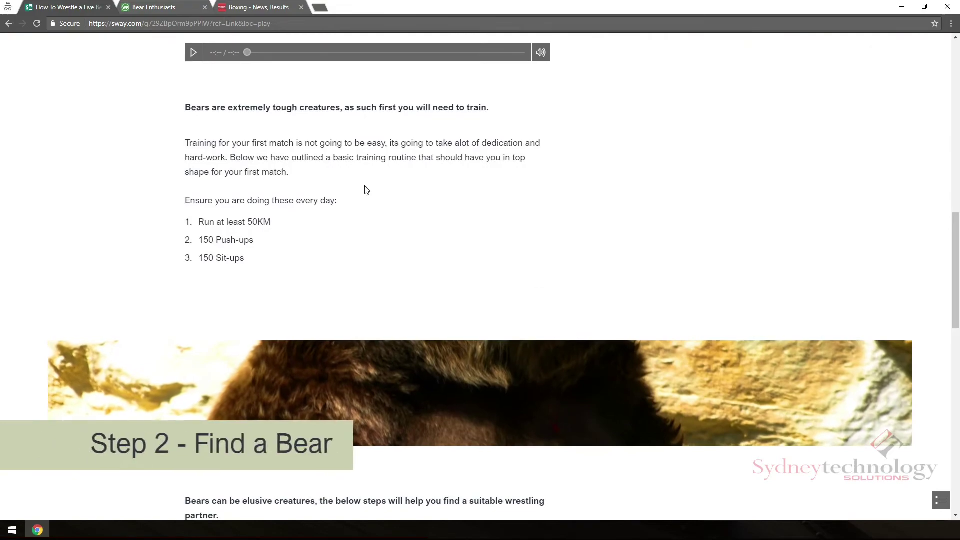
scroll(365, 189, "down", 2)
scroll(365, 189, "down", 2)
scroll(365, 188, "down", 2)
scroll(367, 190, "down", 1)
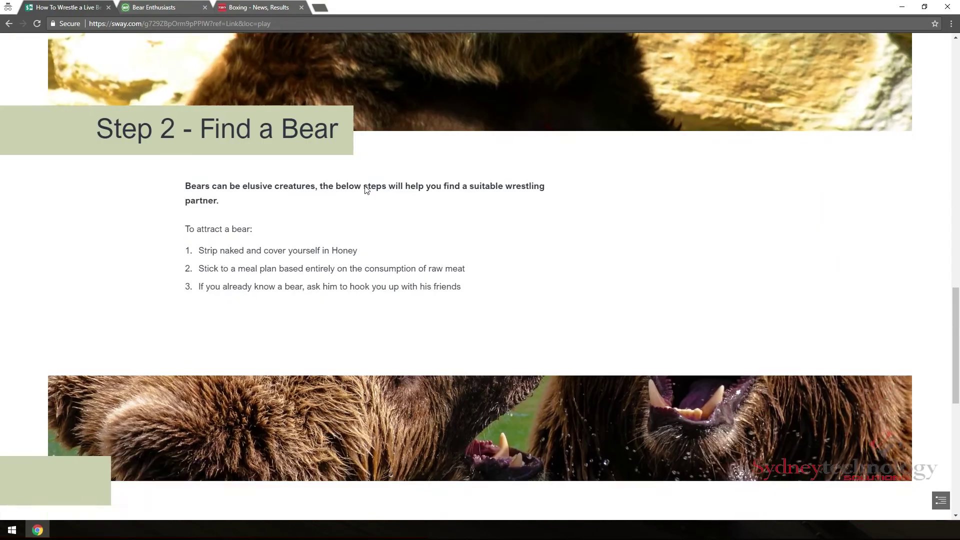
scroll(367, 190, "down", 2)
scroll(366, 190, "down", 3)
scroll(367, 189, "down", 3)
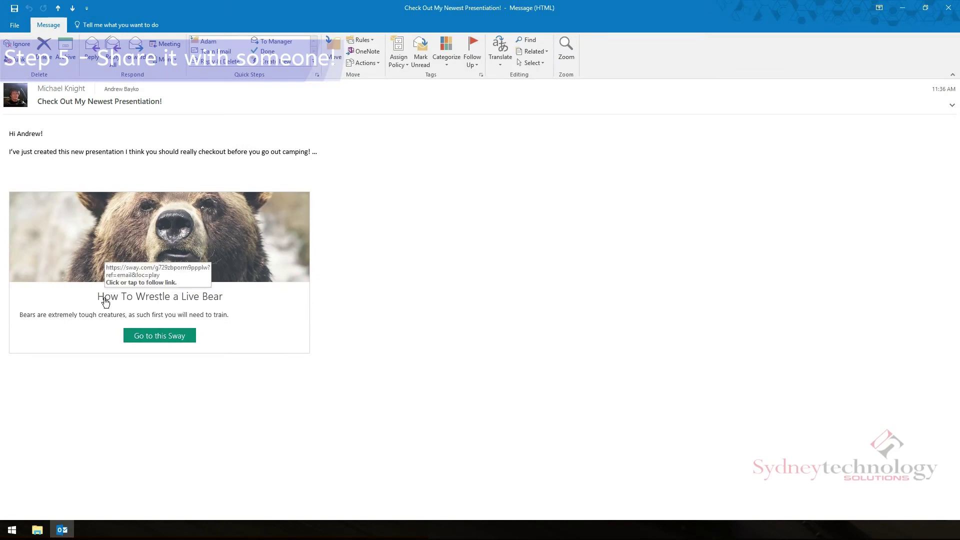
left_click(151, 336)
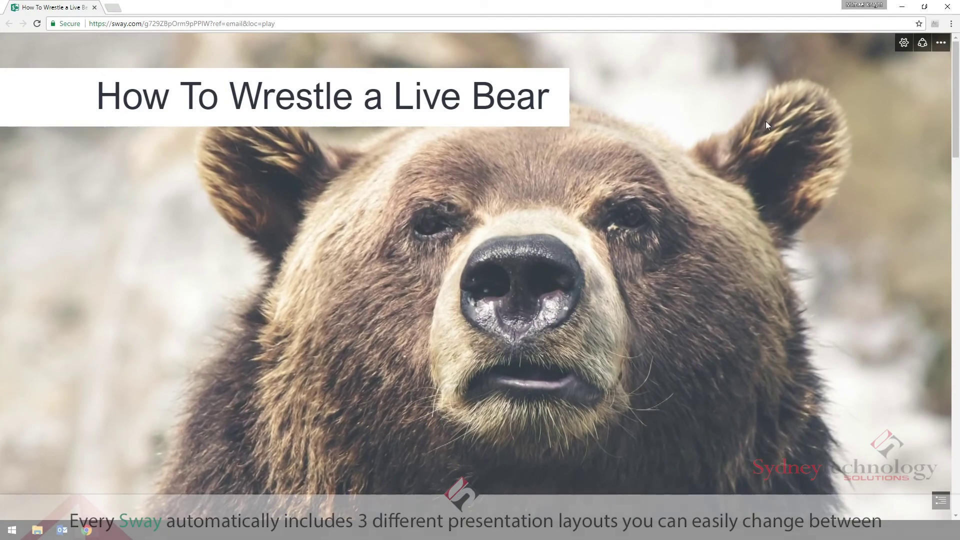
Step: Switch the bear Sway to horizontal layout in Settings and scroll across to Step 2 - Find a Bear
left_click(905, 44)
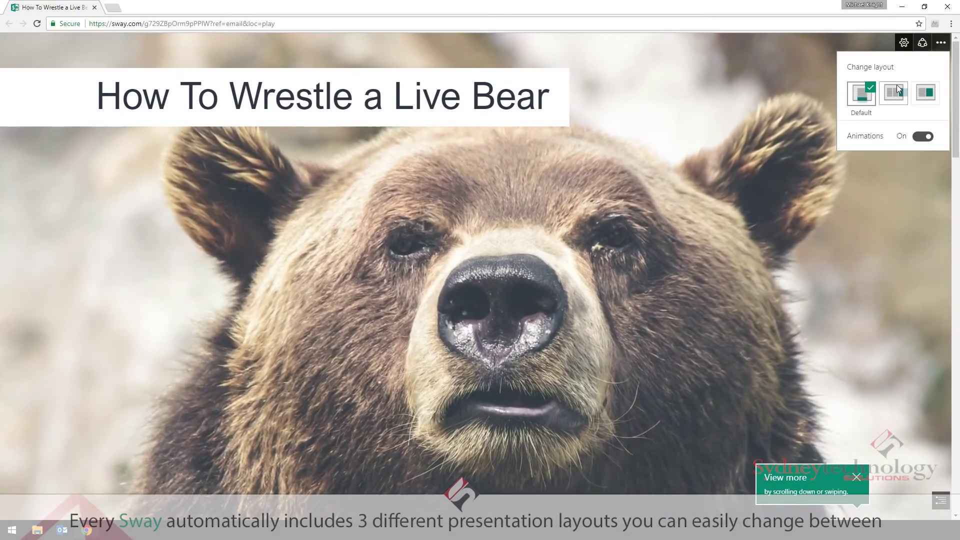
left_click(894, 93)
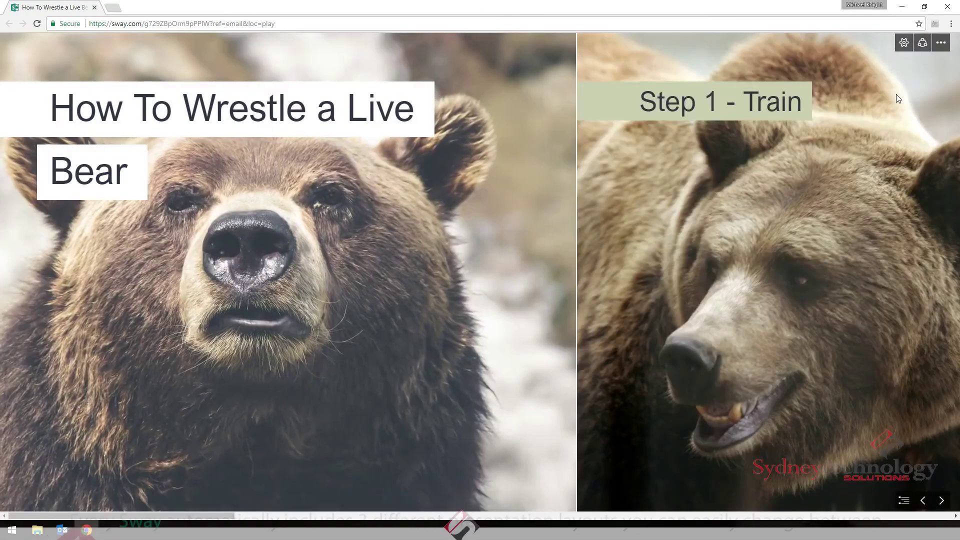
scroll(759, 219, "down", 5)
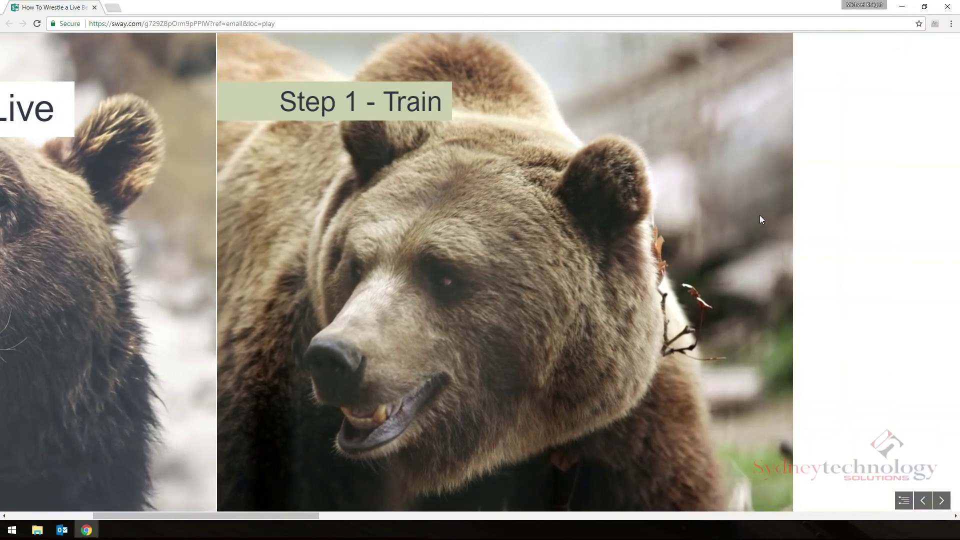
scroll(764, 220, "down", 3)
scroll(763, 220, "down", 3)
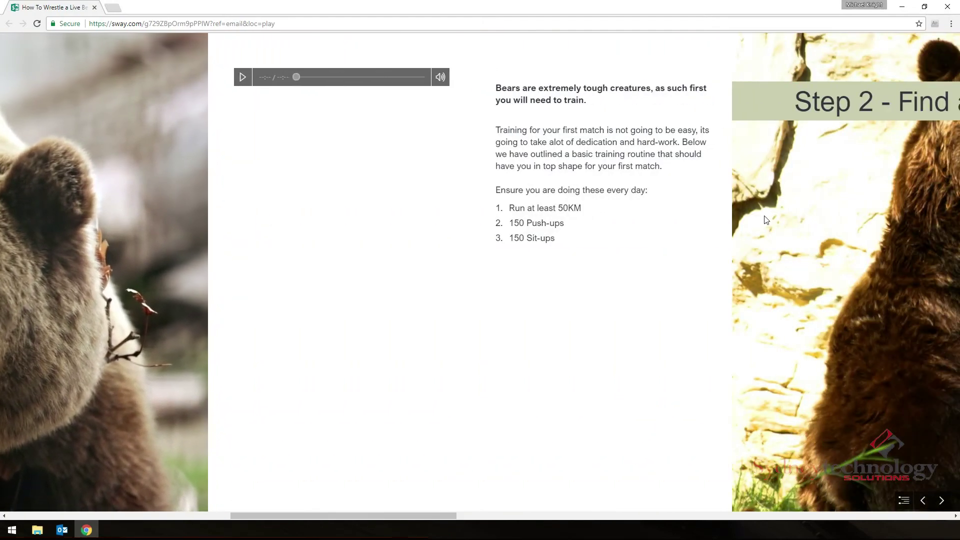
scroll(764, 219, "down", 4)
scroll(763, 220, "down", 1)
scroll(761, 218, "down", 3)
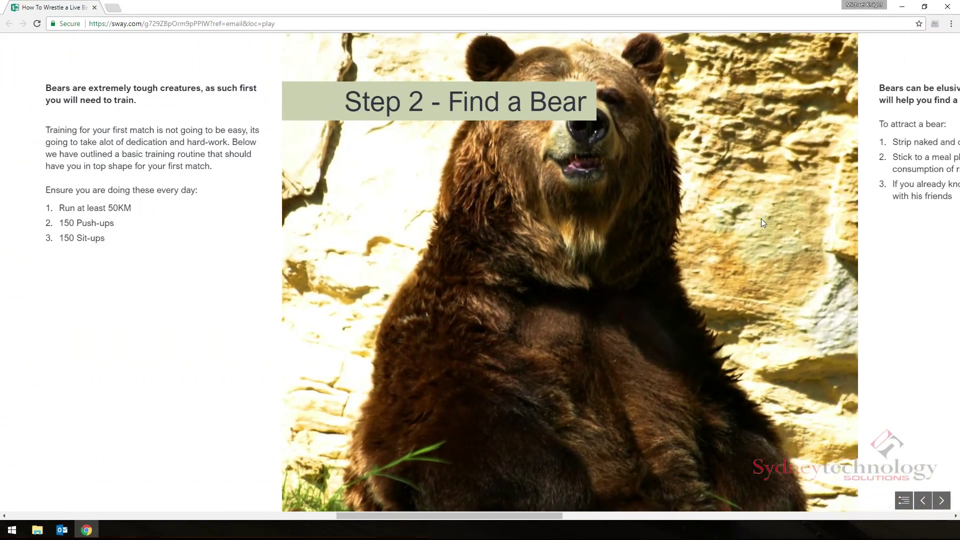